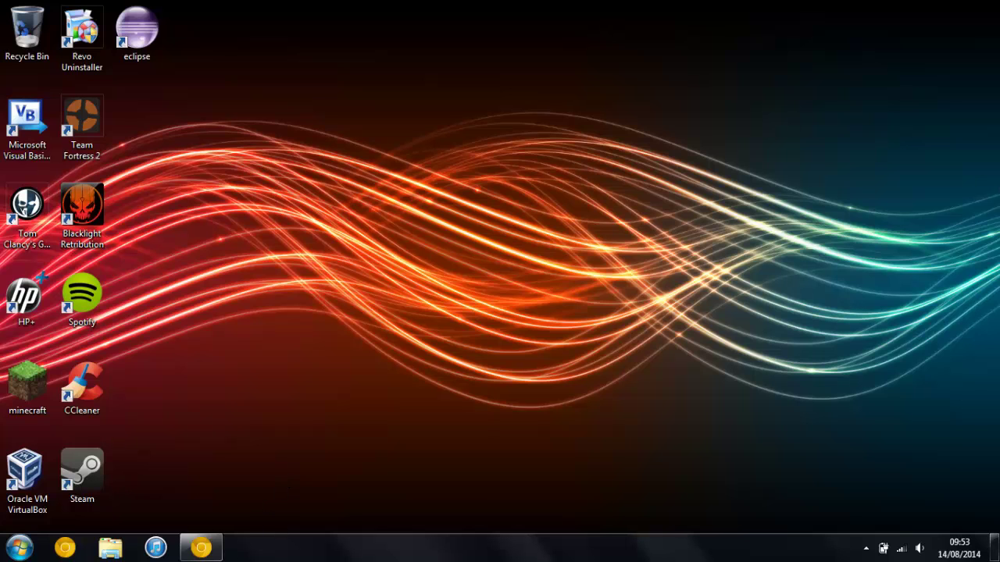
In the web browser, download the Win32 Disk Imager installer from its SourceForge project page.
{"action": "left_click", "coordinate": [211, 551]}
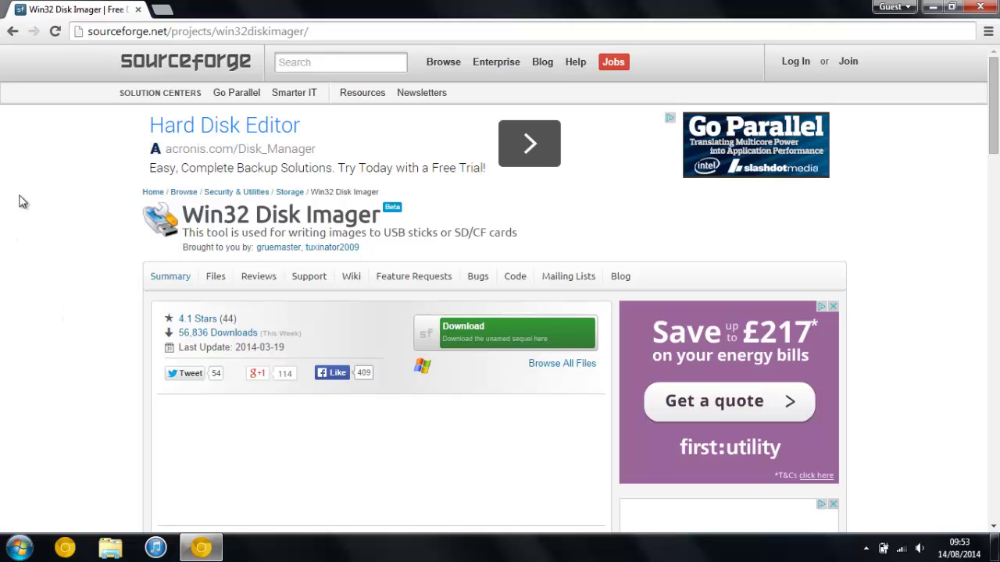
{"action": "left_click", "coordinate": [322, 29]}
{"action": "left_click", "coordinate": [19, 272]}
{"action": "left_click", "coordinate": [497, 335]}
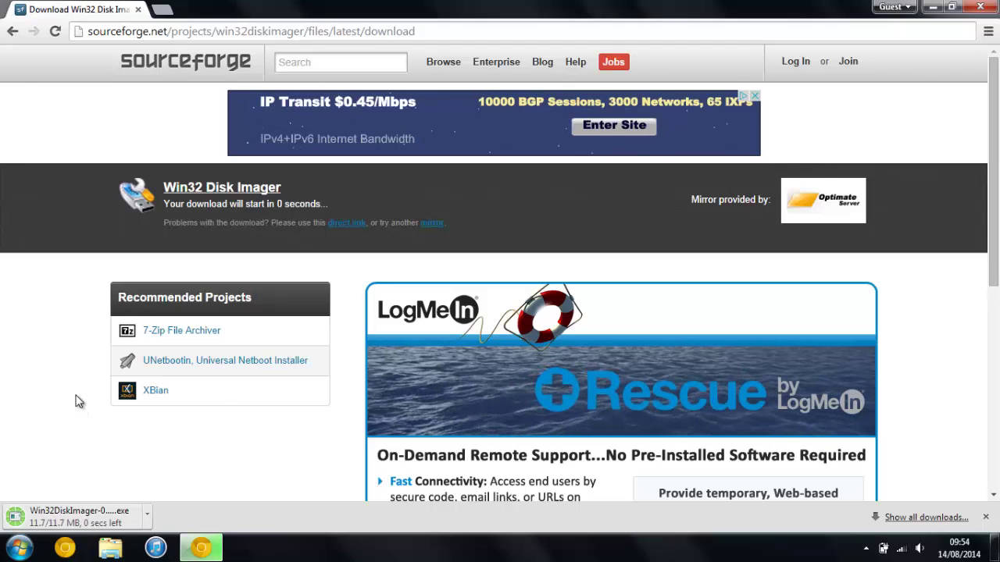
{"action": "left_click", "coordinate": [146, 514]}
{"action": "left_click", "coordinate": [164, 494]}
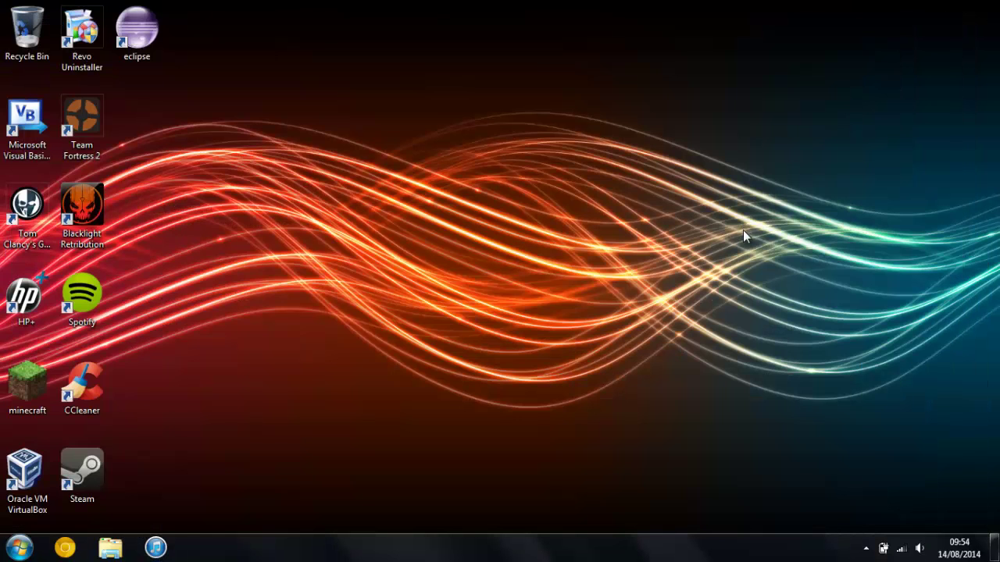
Search the computer for win32diskimager and launch Win32 Disk Imager.
{"action": "key", "text": "super"}
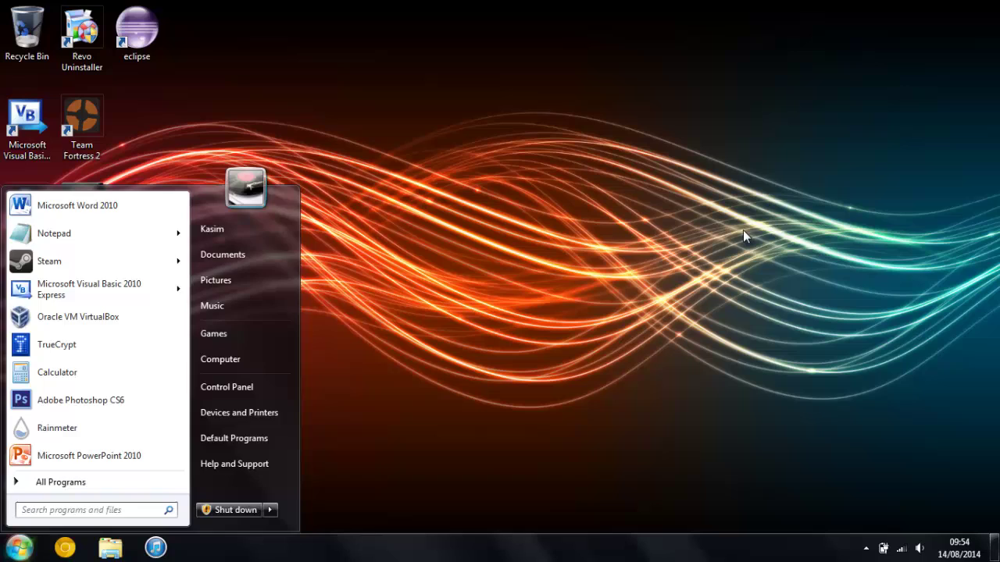
{"action": "type", "text": "win32diskimager"}
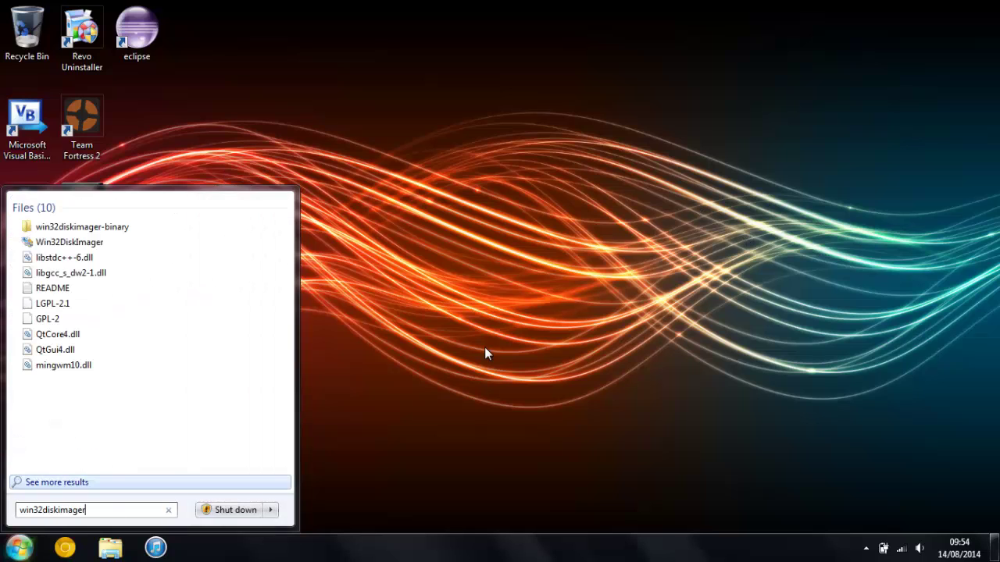
{"action": "left_click", "coordinate": [94, 243]}
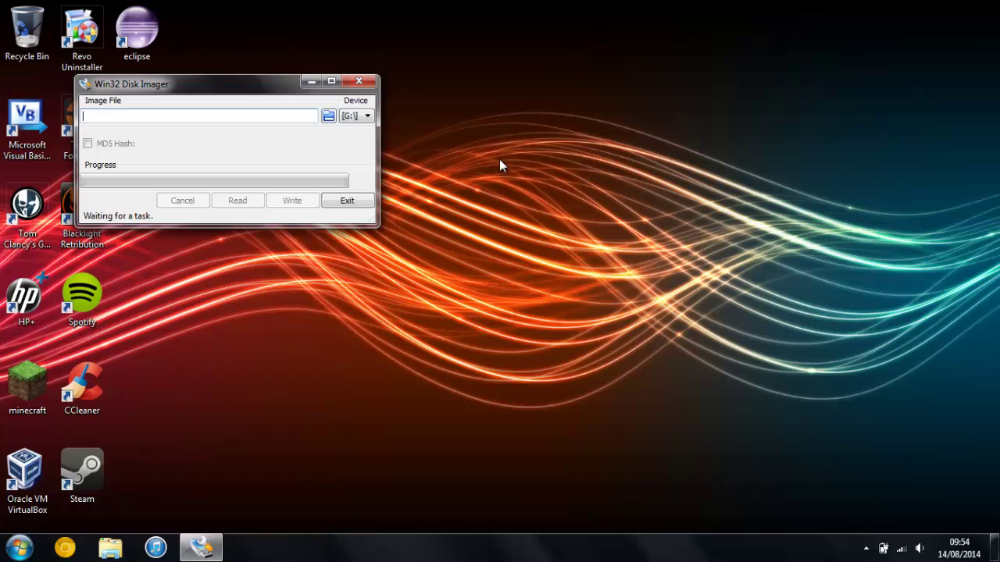
Choose G:\ as the device, checking the SD card's drive letter among the computer's drives.
{"action": "left_click", "coordinate": [364, 117]}
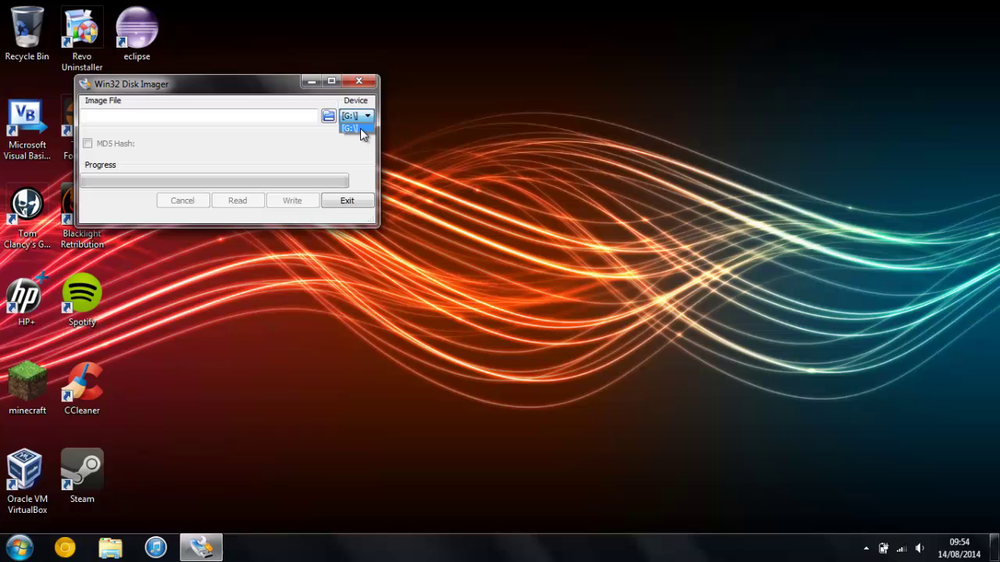
{"action": "left_click", "coordinate": [360, 128]}
{"action": "left_click", "coordinate": [19, 548]}
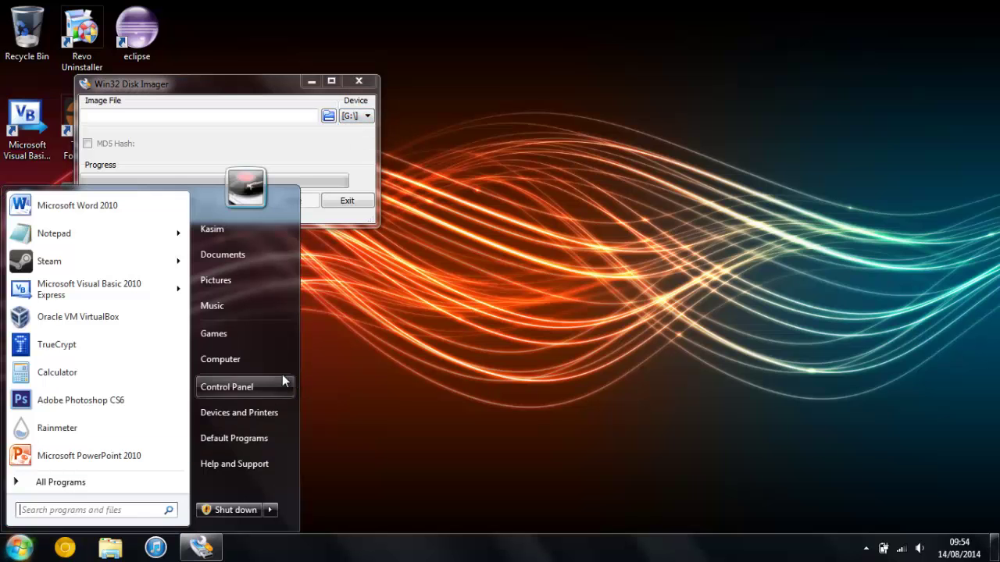
{"action": "left_click", "coordinate": [266, 358]}
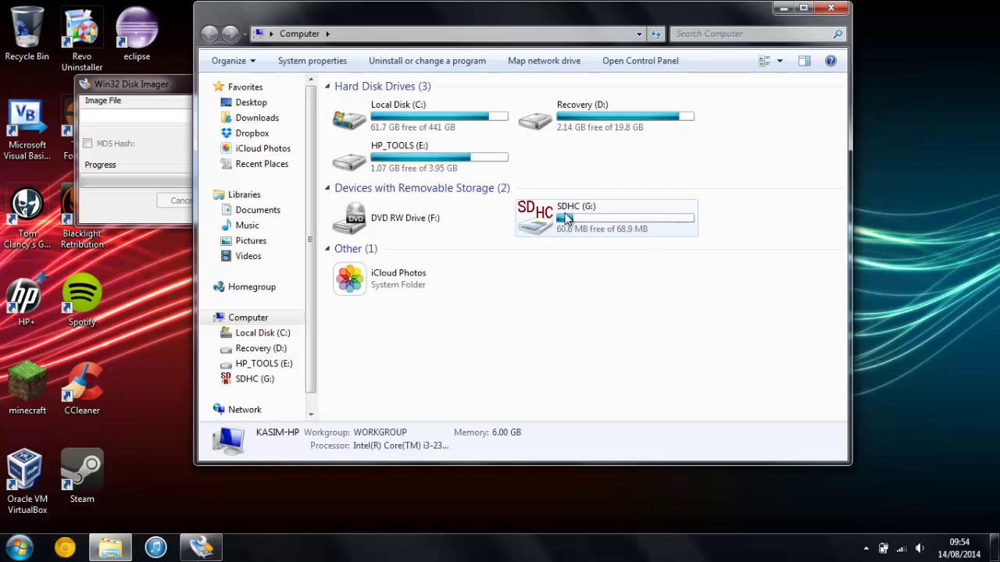
{"action": "left_click", "coordinate": [831, 7]}
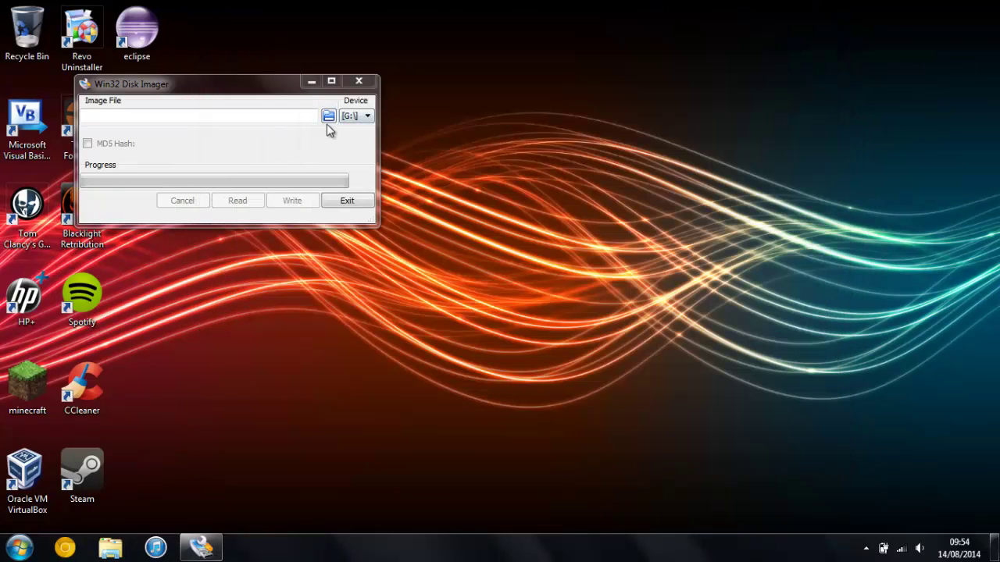
{"action": "left_click", "coordinate": [357, 116]}
{"action": "left_click", "coordinate": [353, 128]}
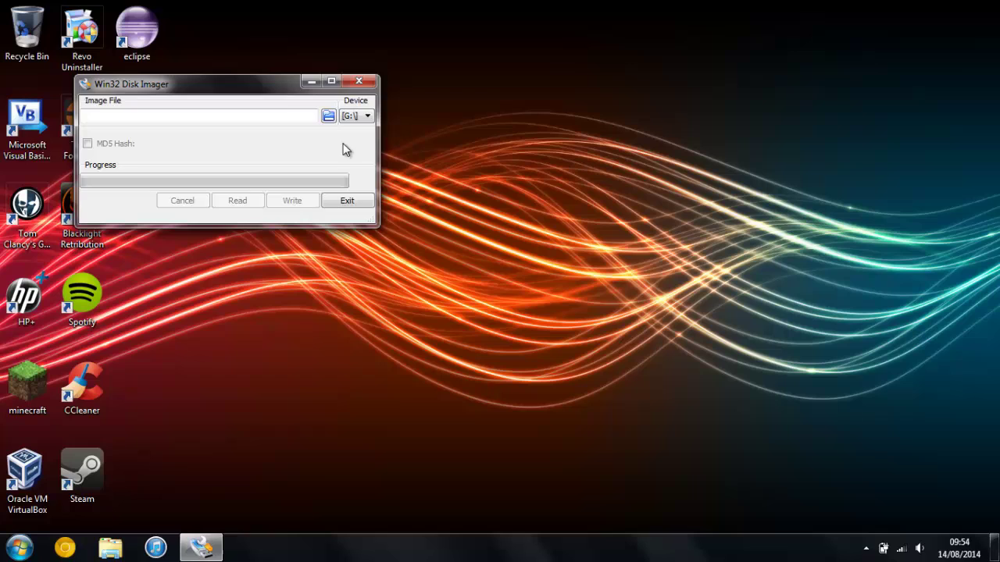
Set the image file to a new file named backup on the Desktop.
{"action": "left_click_drag", "start_coordinate": [288, 86], "coordinate": [444, 88]}
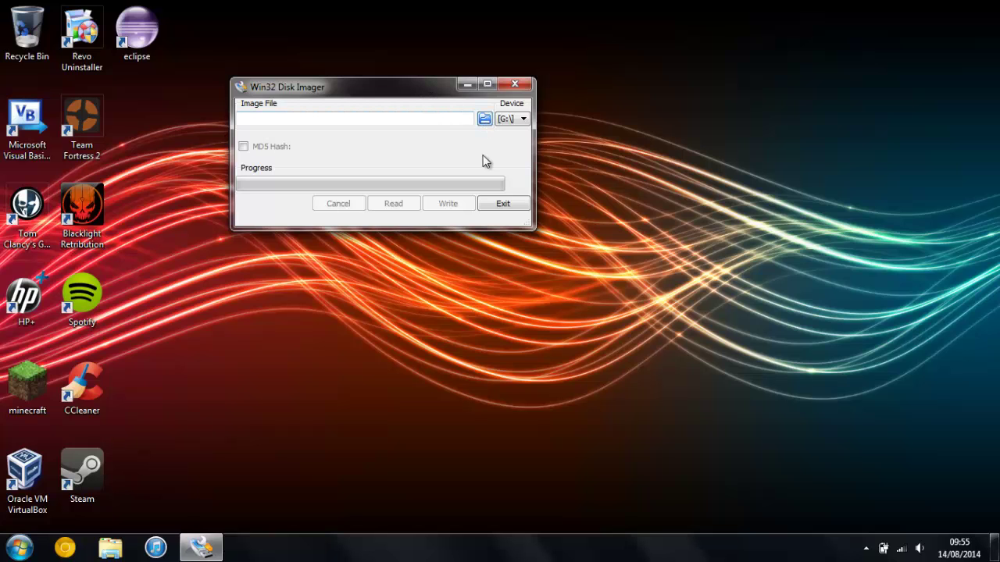
{"action": "left_click", "coordinate": [484, 118]}
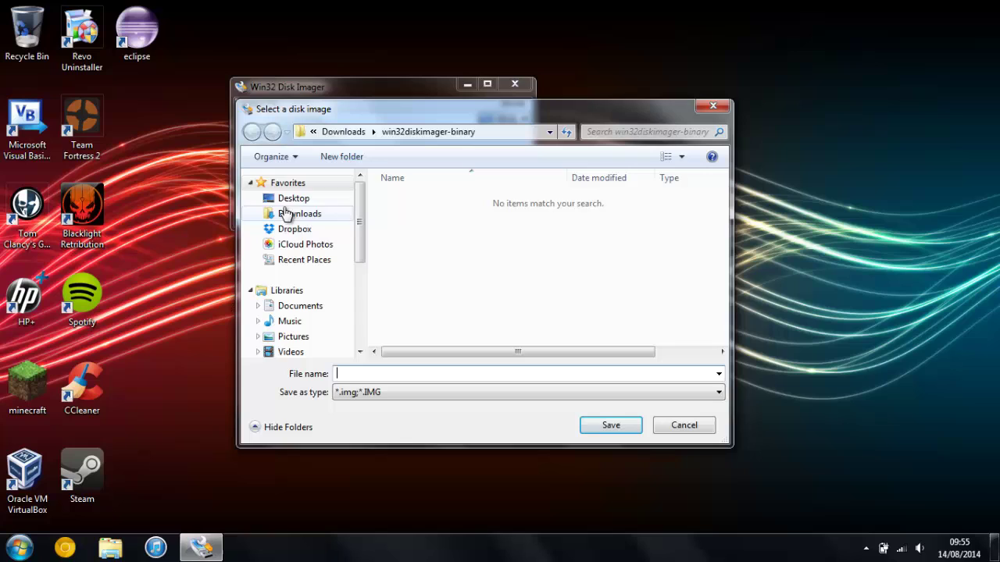
{"action": "left_click", "coordinate": [289, 197]}
{"action": "left_click", "coordinate": [453, 372]}
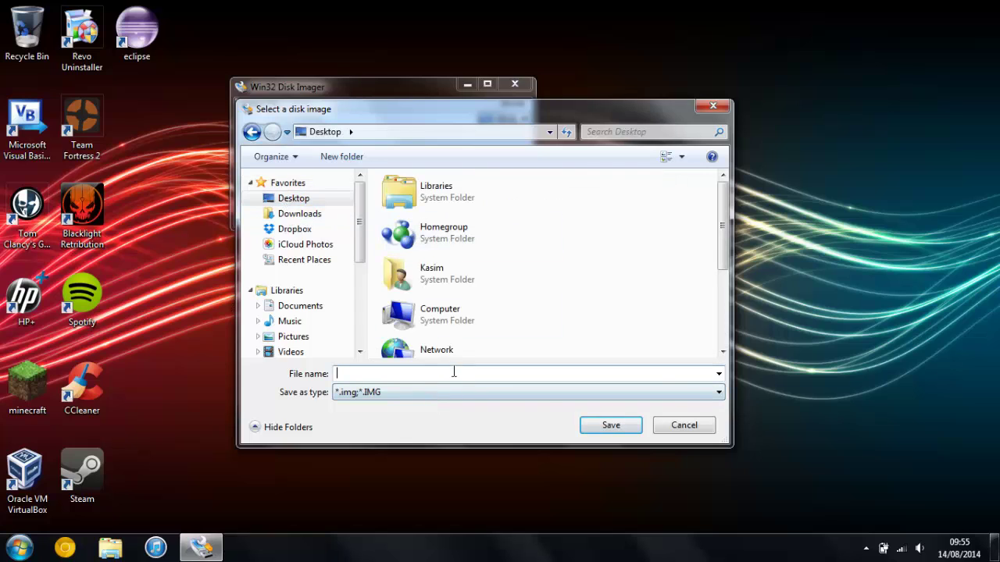
{"action": "type", "text": "backup"}
{"action": "left_click", "coordinate": [623, 421]}
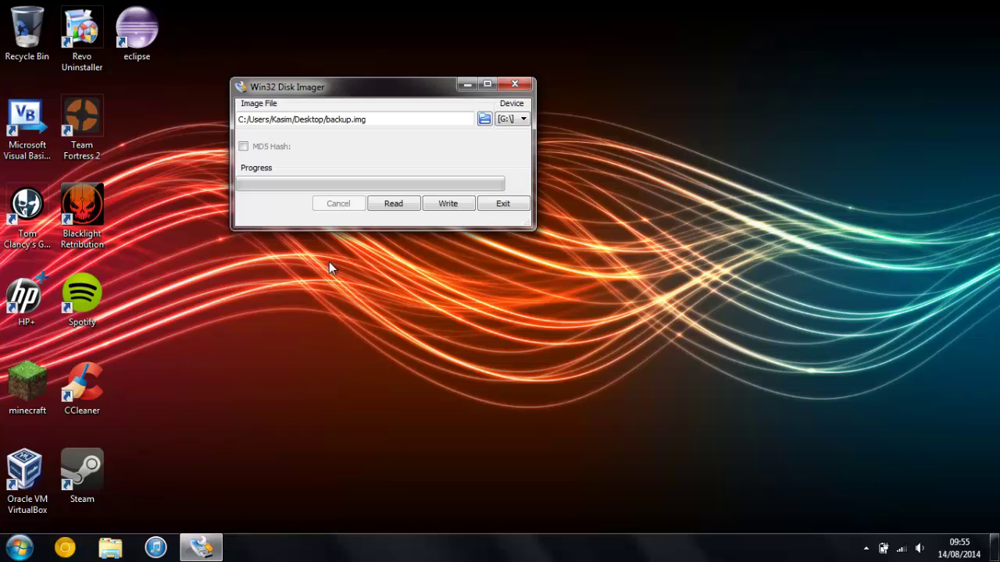
Start reading the SD card into the backup image and move its desktop icon to an empty area away from the other icons.
{"action": "left_click", "coordinate": [391, 204]}
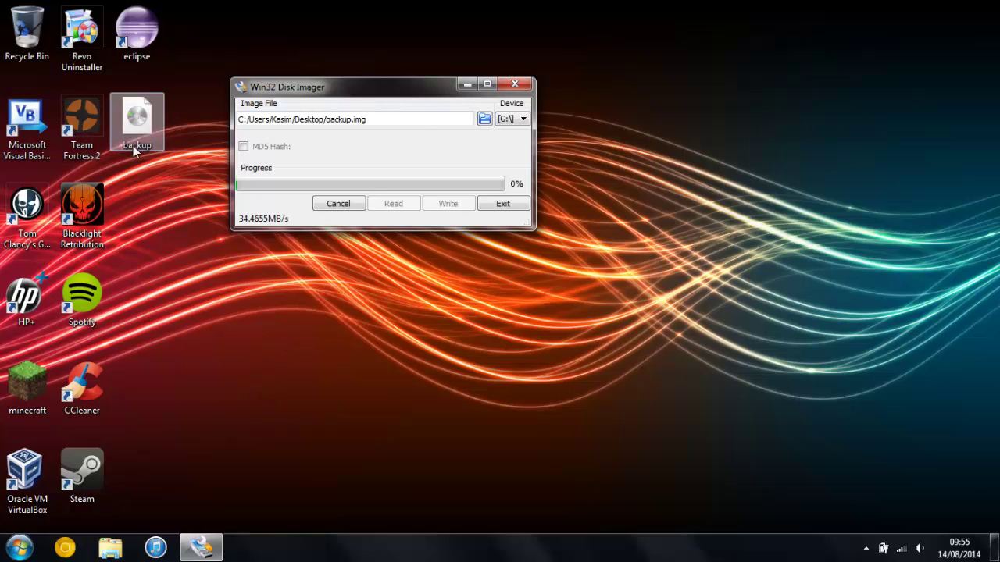
{"action": "left_click_drag", "start_coordinate": [134, 140], "coordinate": [793, 140]}
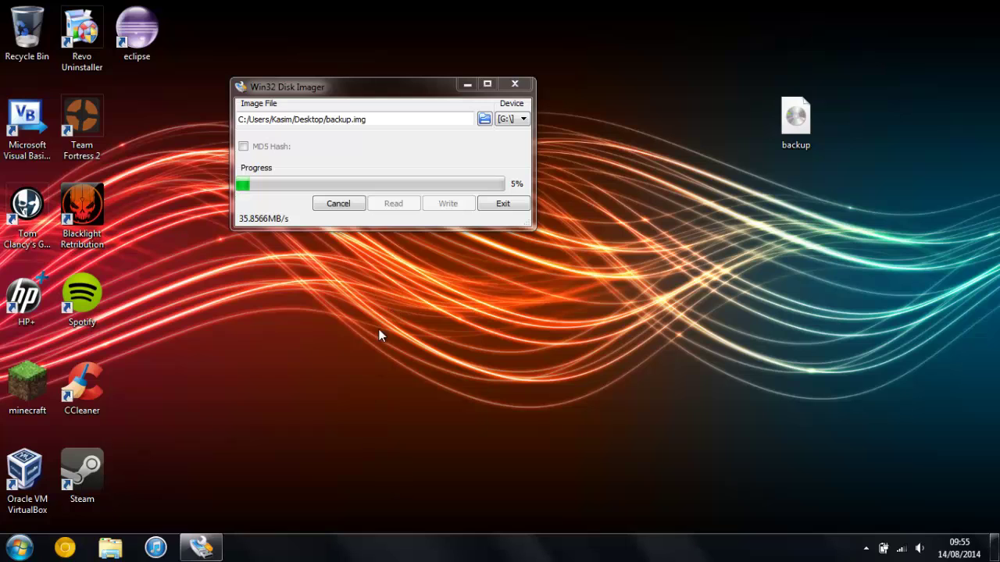
Cancel the running read of the SD card and dismiss the completion message.
{"action": "left_click", "coordinate": [345, 205]}
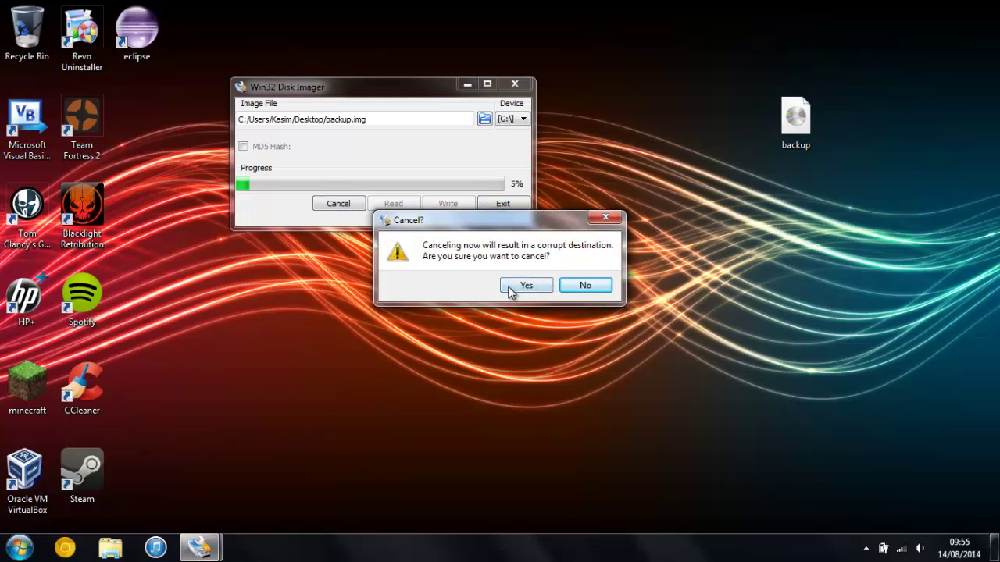
{"action": "left_click", "coordinate": [516, 286]}
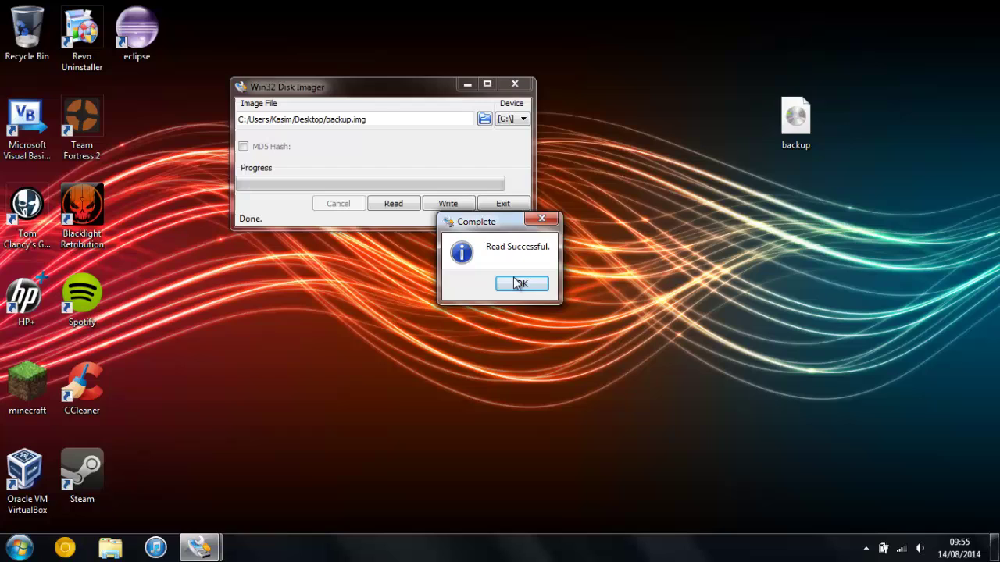
{"action": "left_click", "coordinate": [519, 284]}
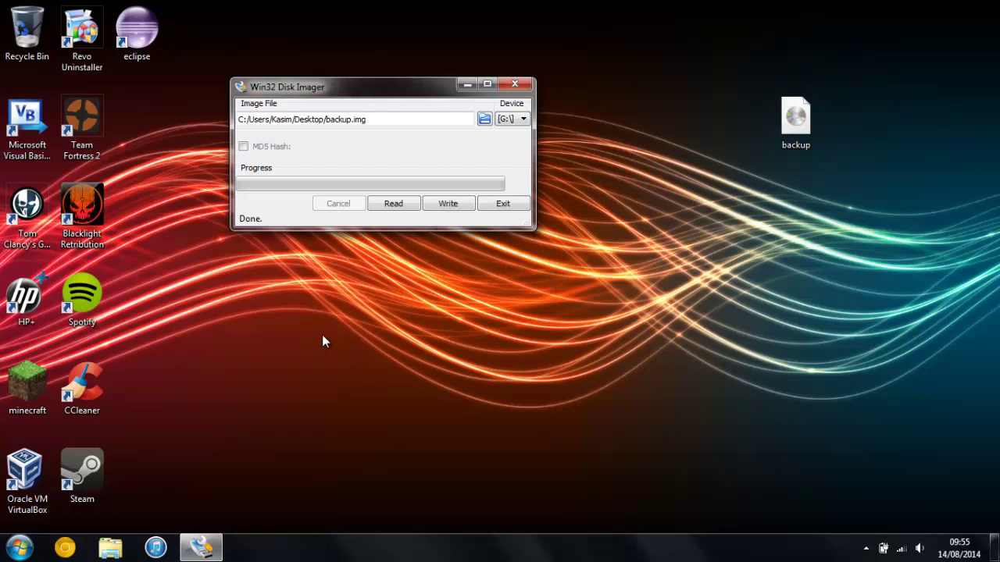
Move the backup image's icon up to the top row of the desktop.
{"action": "left_click", "coordinate": [397, 121]}
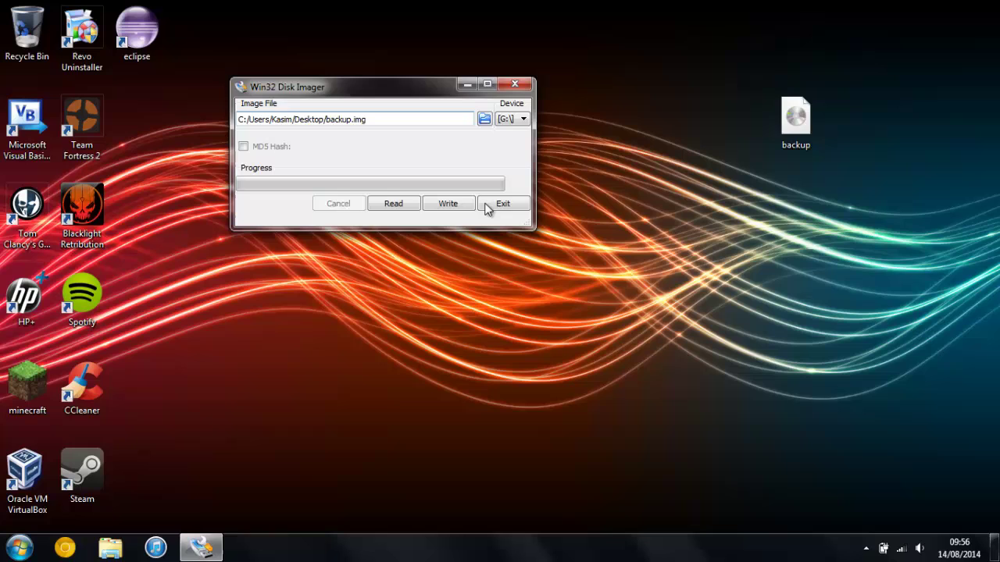
{"action": "left_click_drag", "start_coordinate": [790, 125], "coordinate": [791, 39]}
{"action": "left_click", "coordinate": [809, 159]}
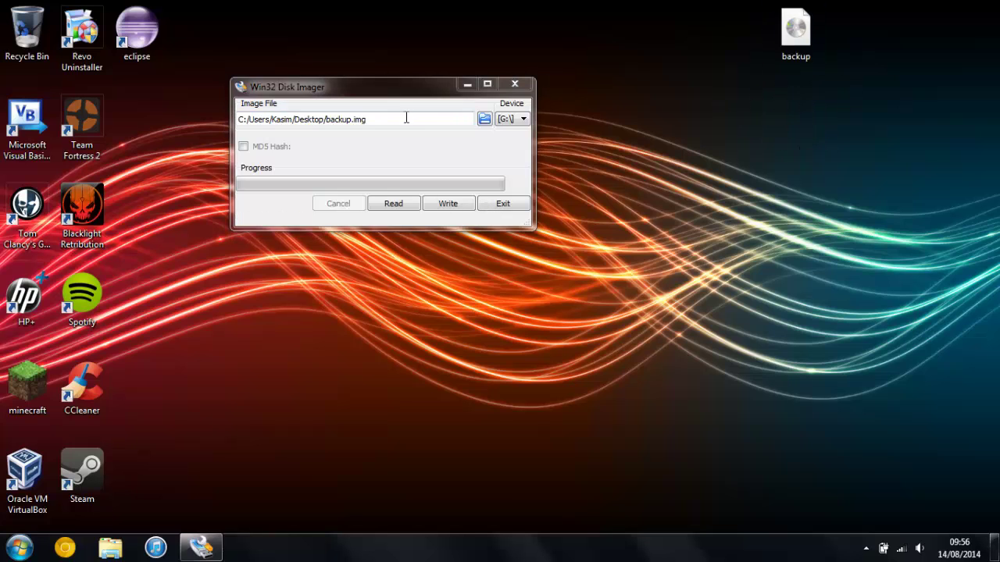
Select the existing backup image on the Desktop as the image file.
{"action": "left_click", "coordinate": [484, 119]}
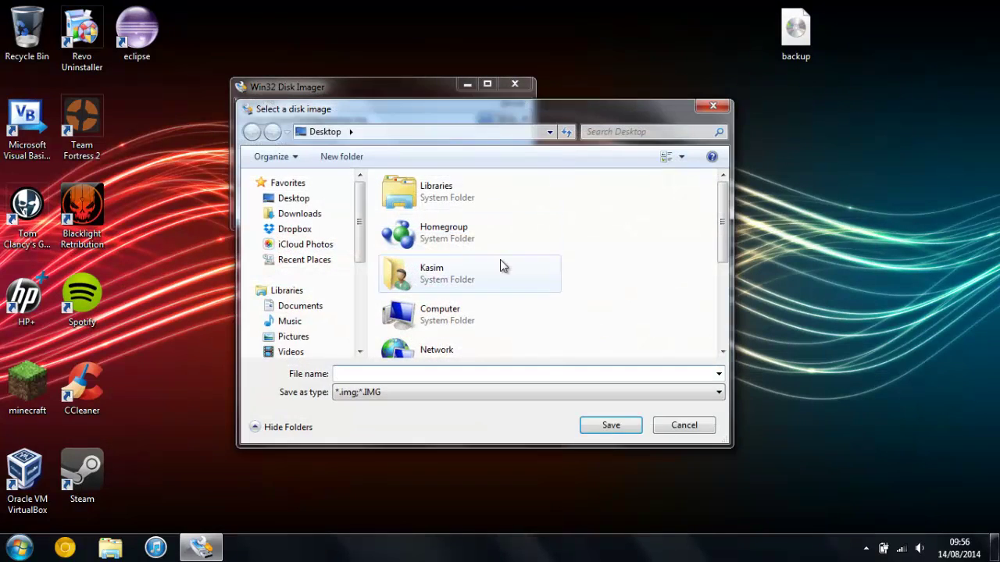
{"action": "left_click", "coordinate": [469, 268]}
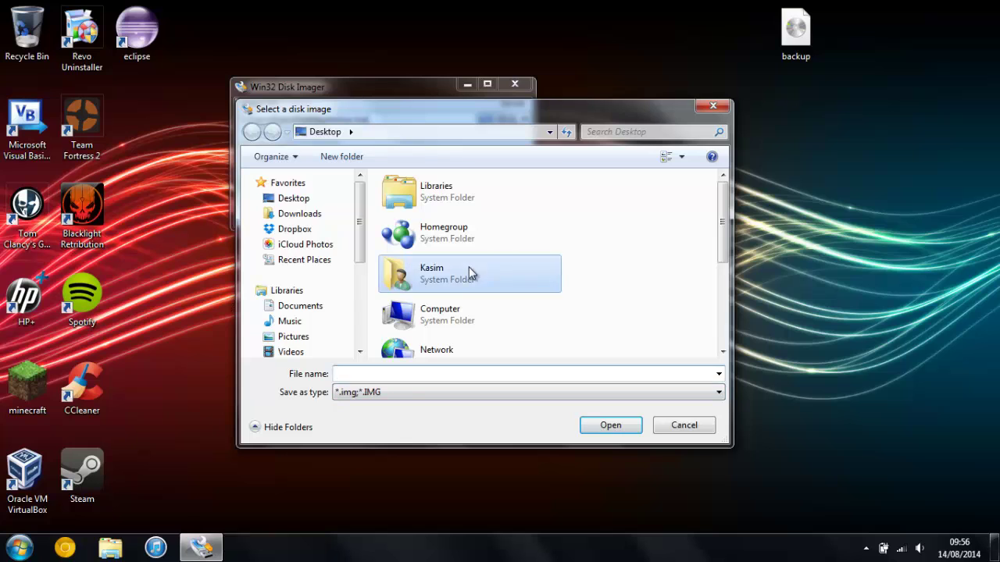
{"action": "scroll", "coordinate": [453, 270], "scroll_direction": "down", "scroll_amount": 3}
{"action": "double_click", "coordinate": [477, 211]}
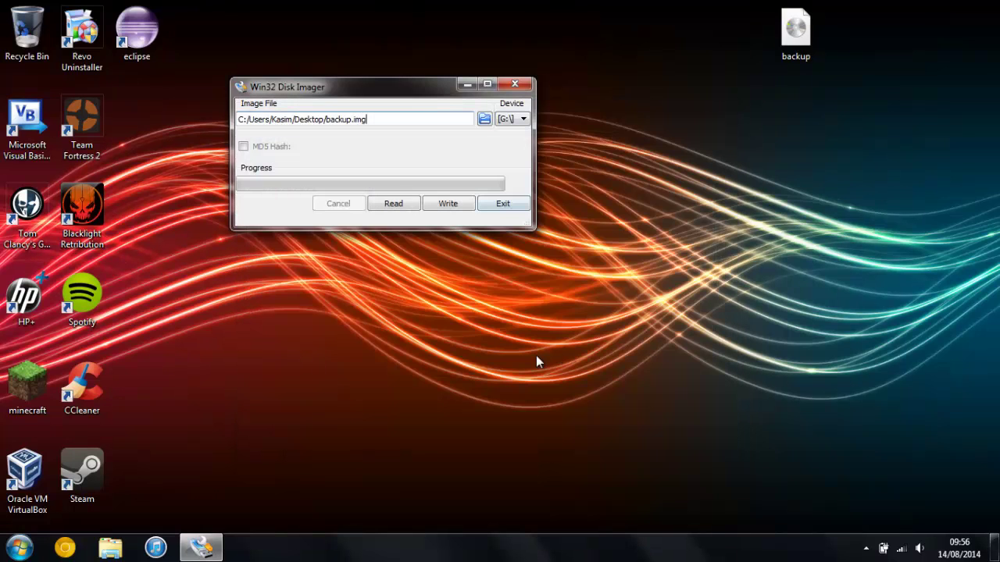